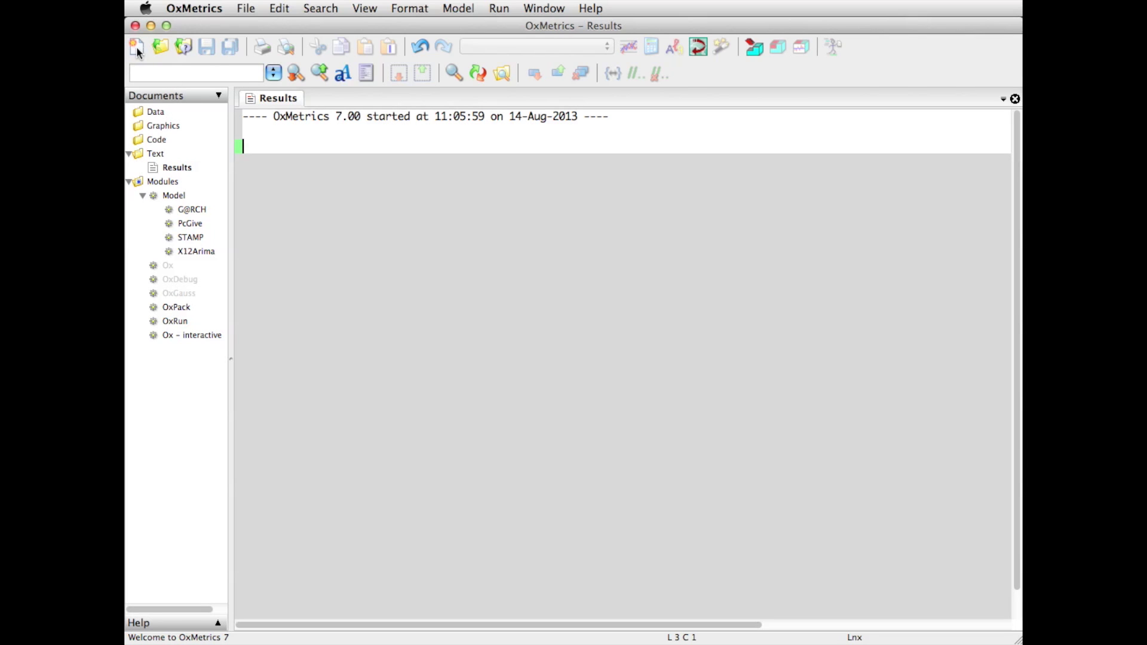
Start opening an existing data file, keeping the file chooser in the data folder
left_click(255, 13)
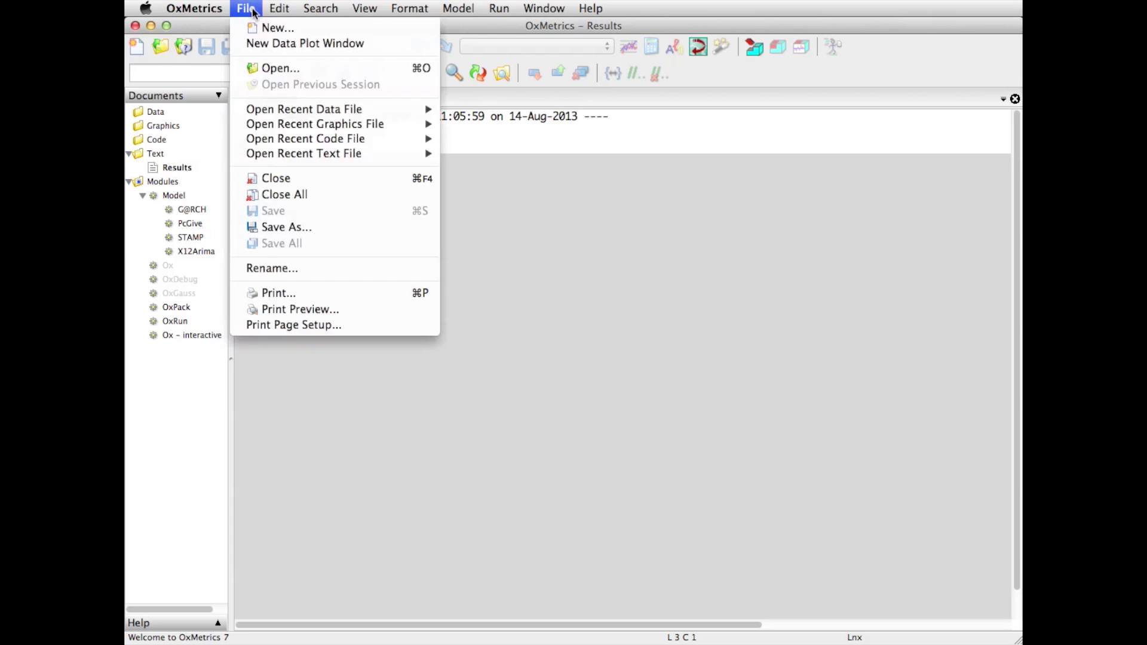
left_click(267, 69)
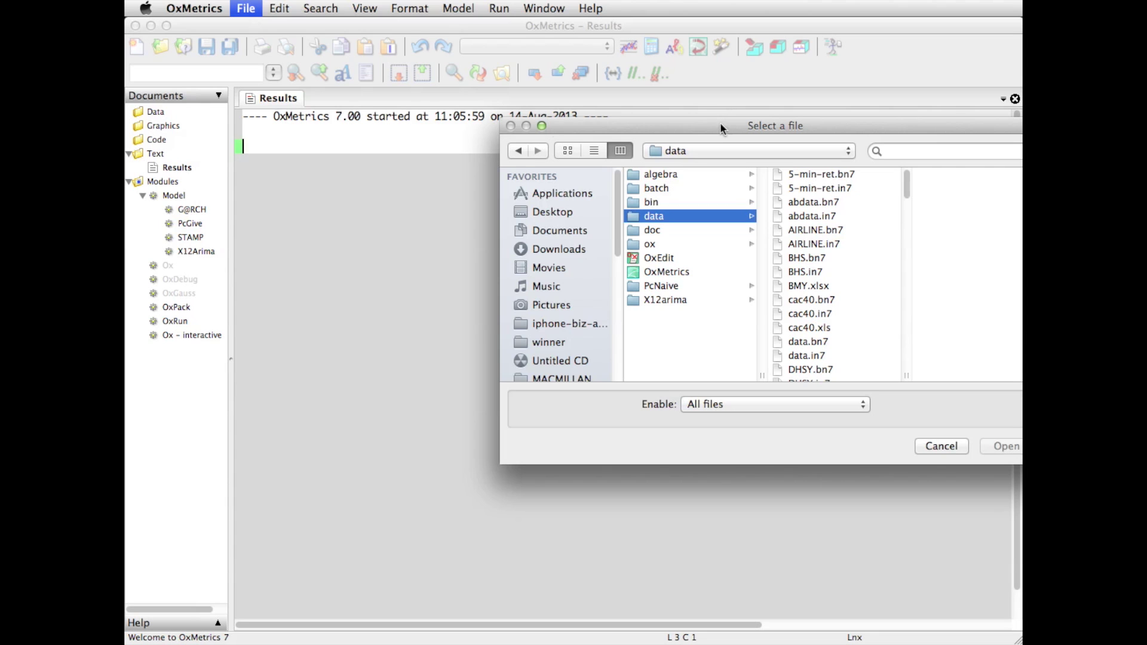
left_click_drag(721, 123, 572, 97)
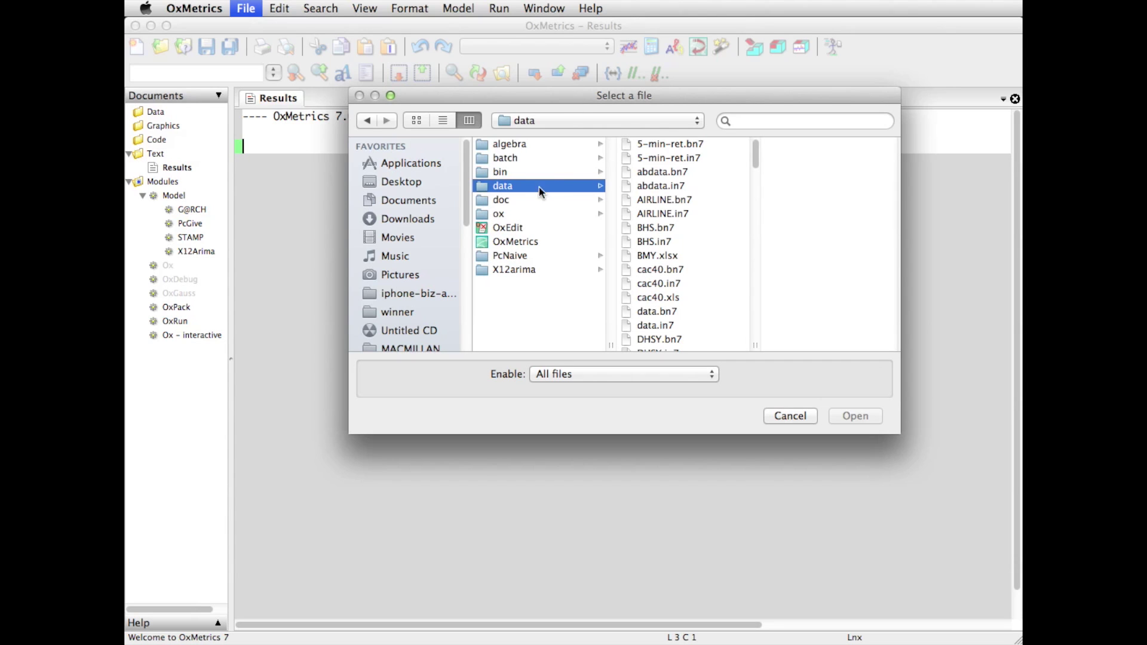
left_click(697, 119)
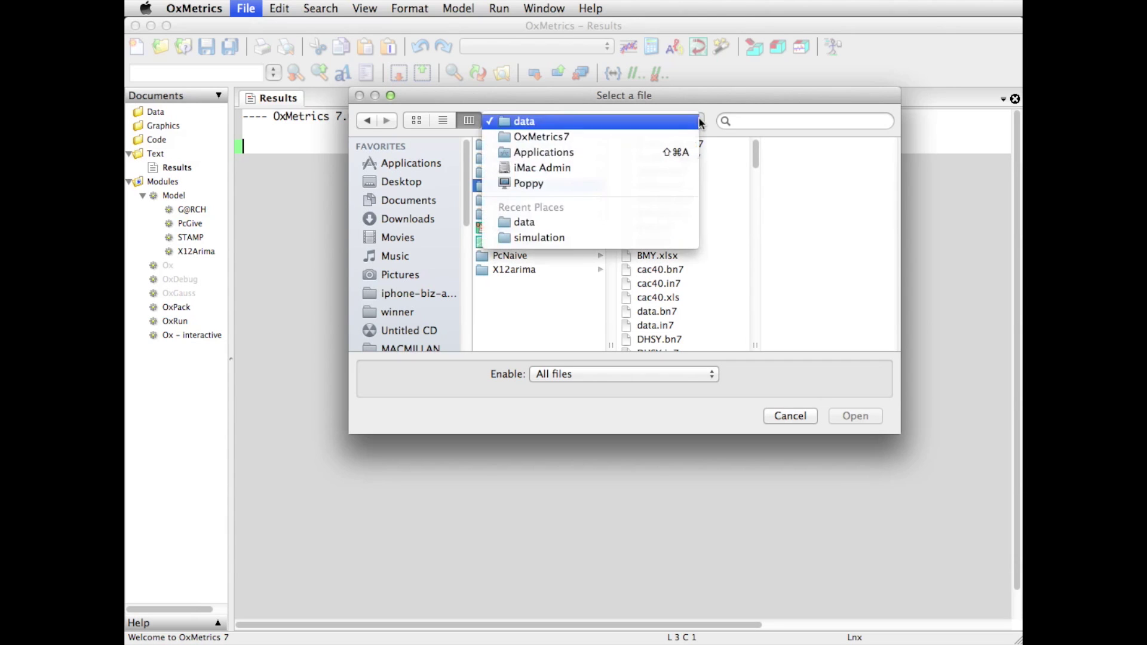
left_click(646, 123)
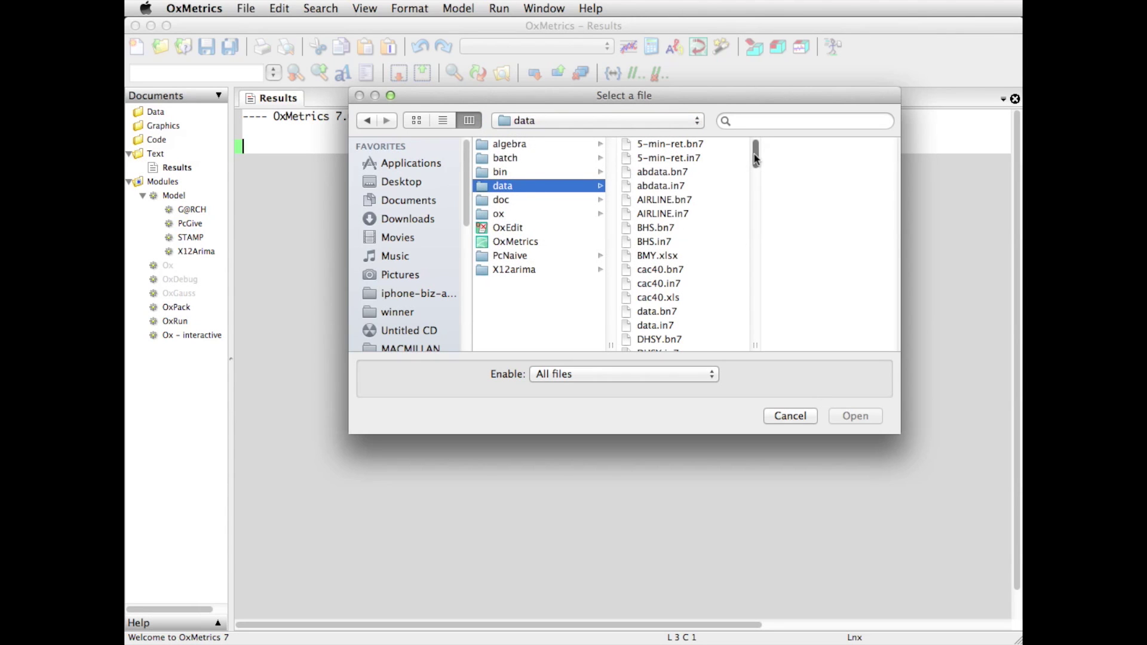
Select UKrpiq.in7 in the file list and load it
left_click_drag(756, 159, 755, 306)
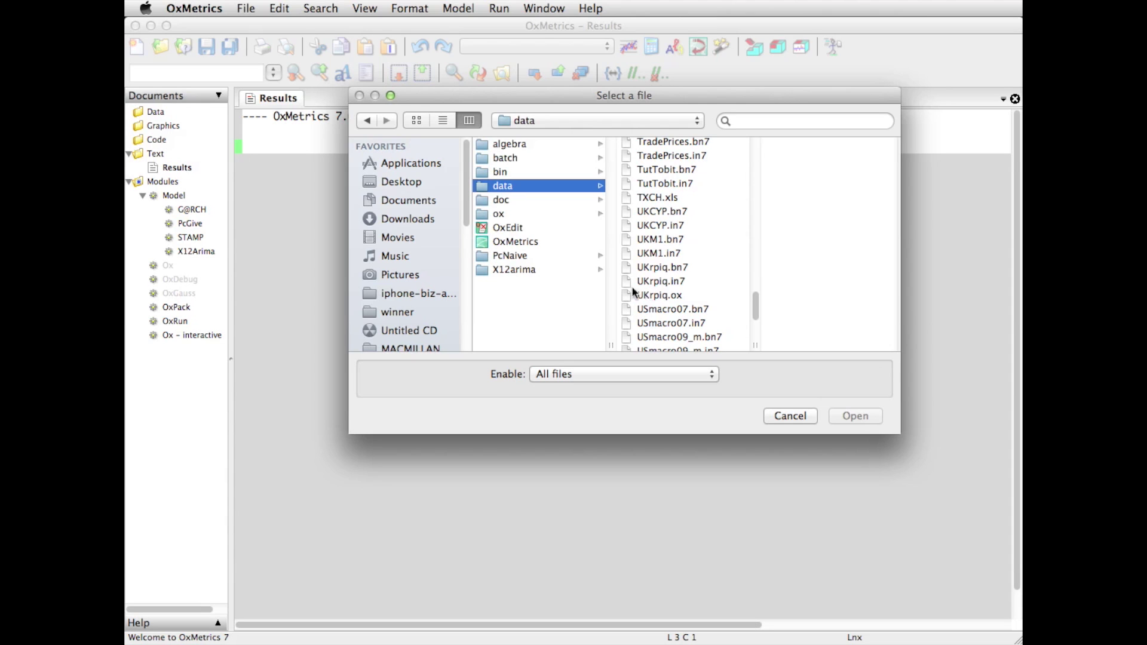
left_click(668, 283)
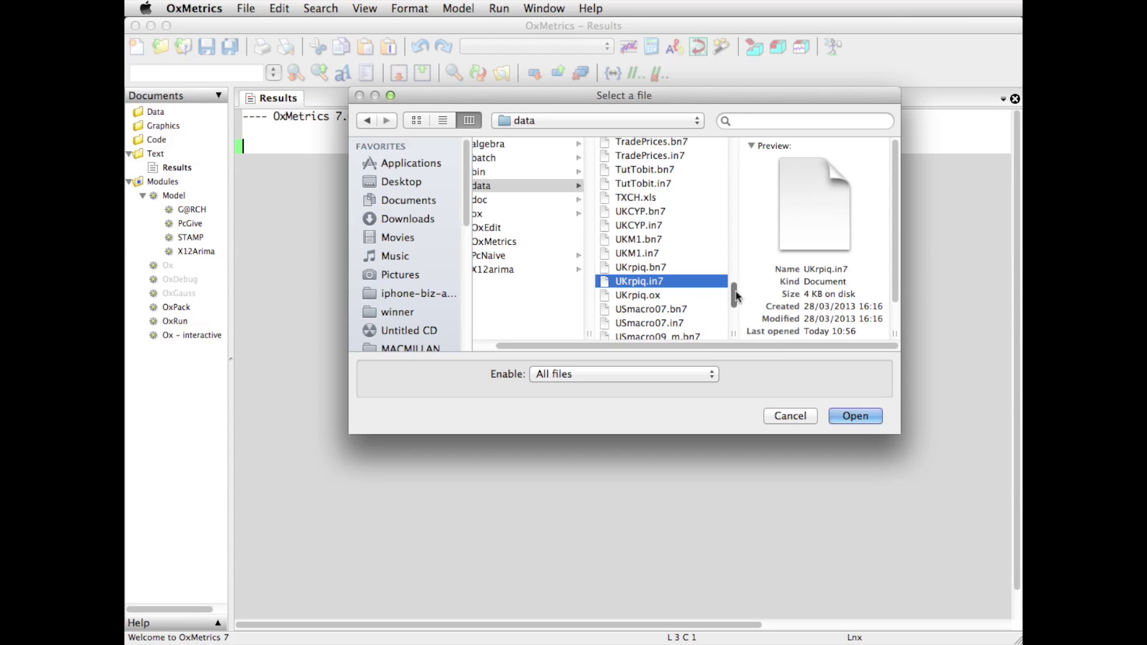
left_click_drag(735, 296, 731, 177)
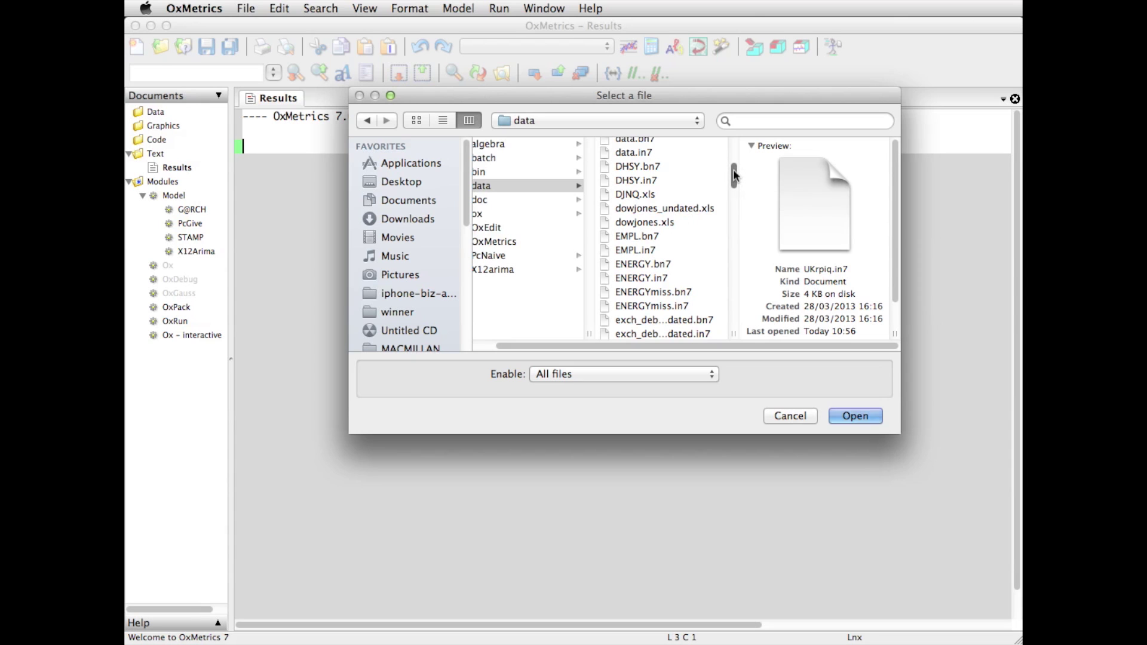
mouse_move(735, 175)
left_mouse_down()
mouse_move(735, 205)
mouse_move(736, 156)
left_mouse_up()
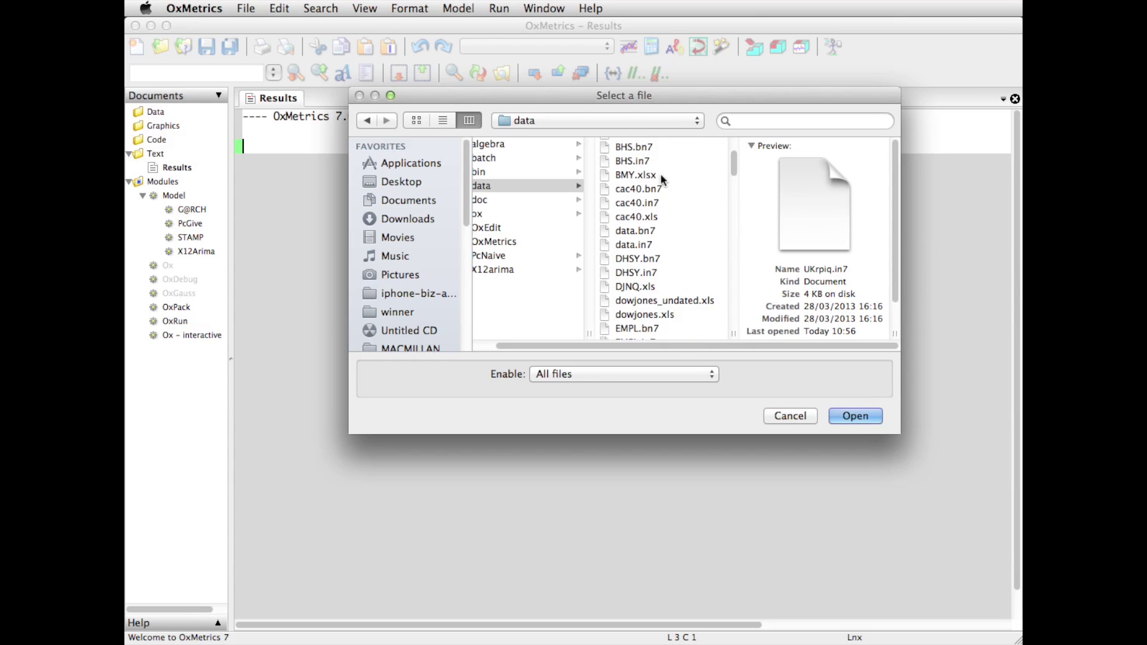
left_click_drag(734, 168, 728, 309)
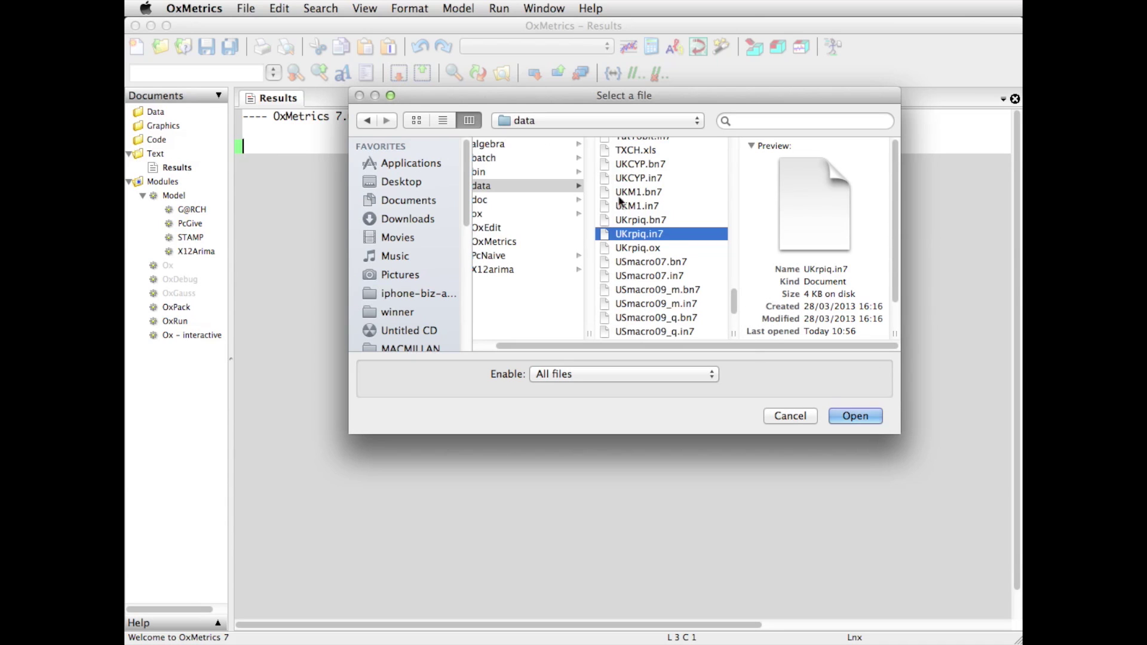
left_click(861, 418)
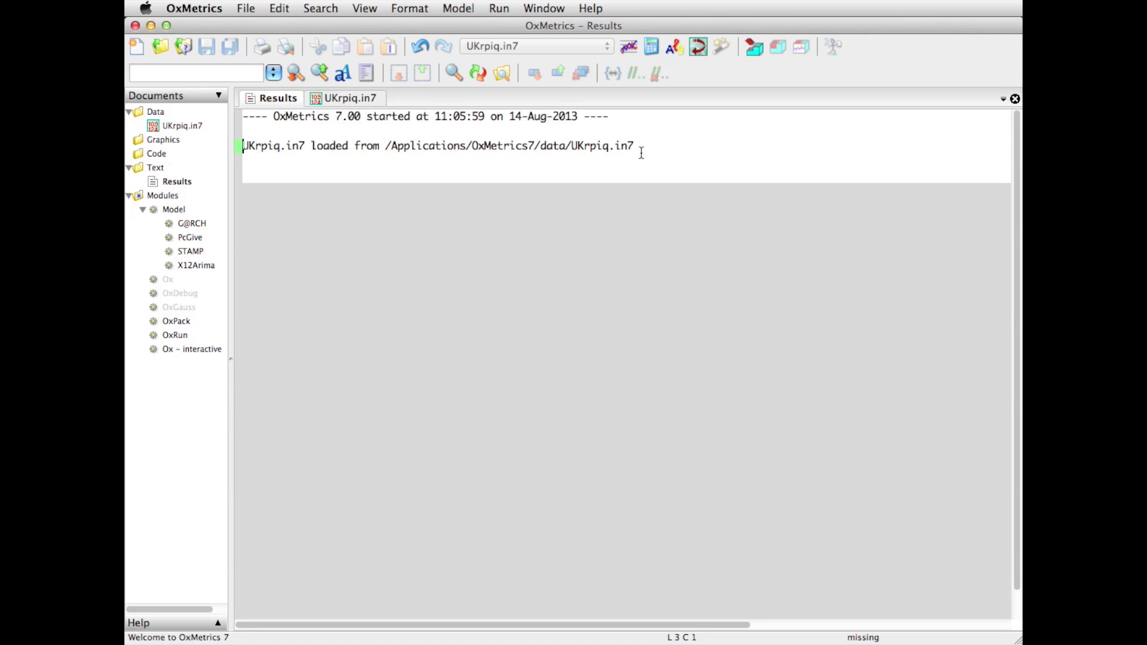
Show UKrpiq.in7 as a spreadsheet, scroll across its columns, and open CZBH's variable description
double_click(179, 128)
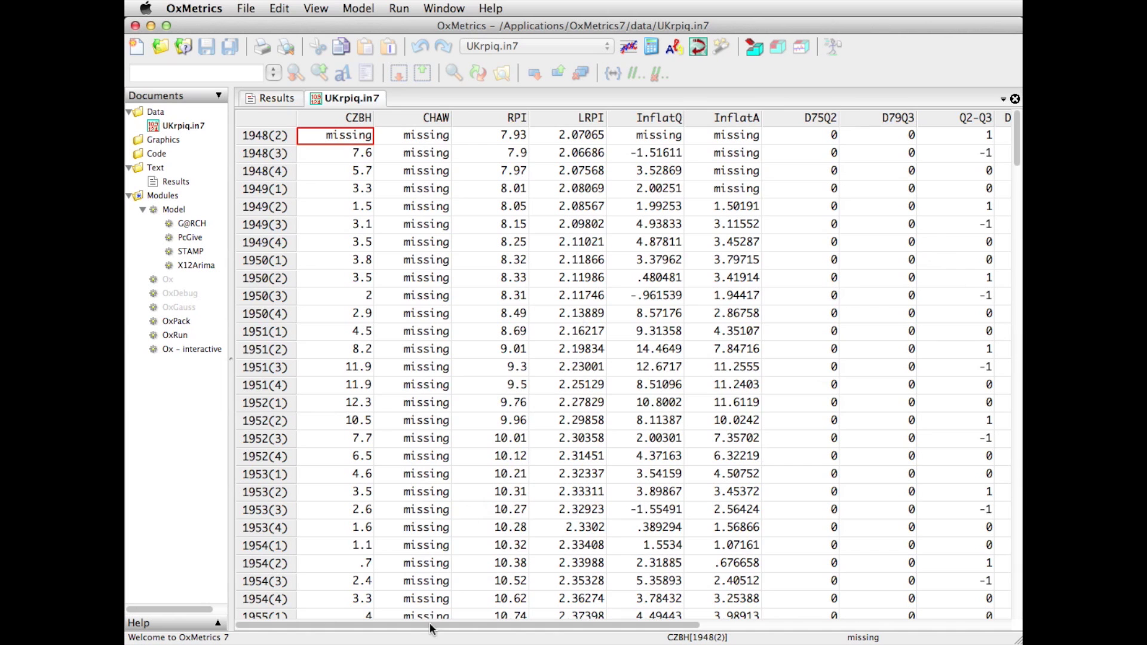
mouse_move(604, 625)
left_mouse_down()
mouse_move(803, 636)
mouse_move(602, 636)
left_mouse_up()
left_click_drag(602, 630, 739, 630)
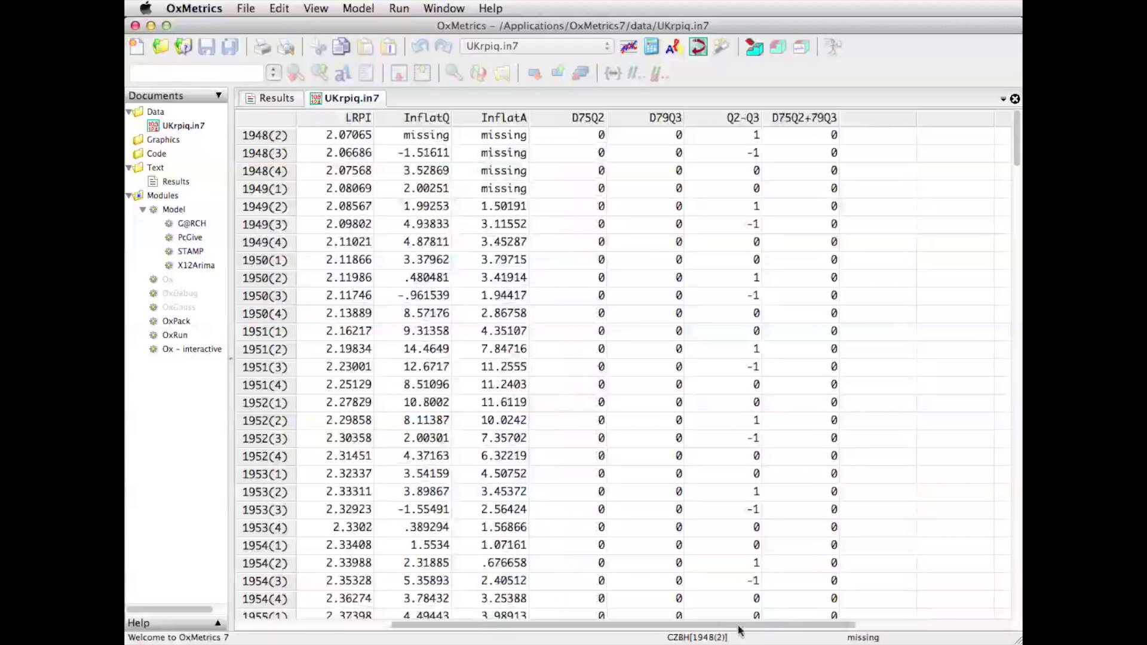
left_click_drag(744, 630, 598, 632)
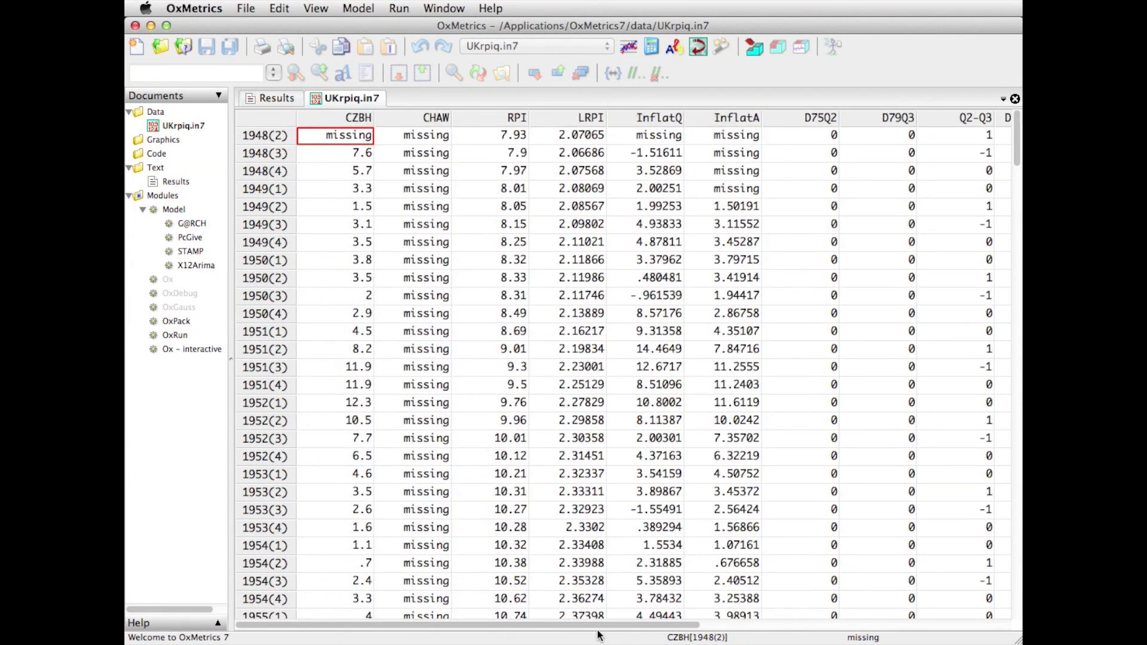
double_click(354, 120)
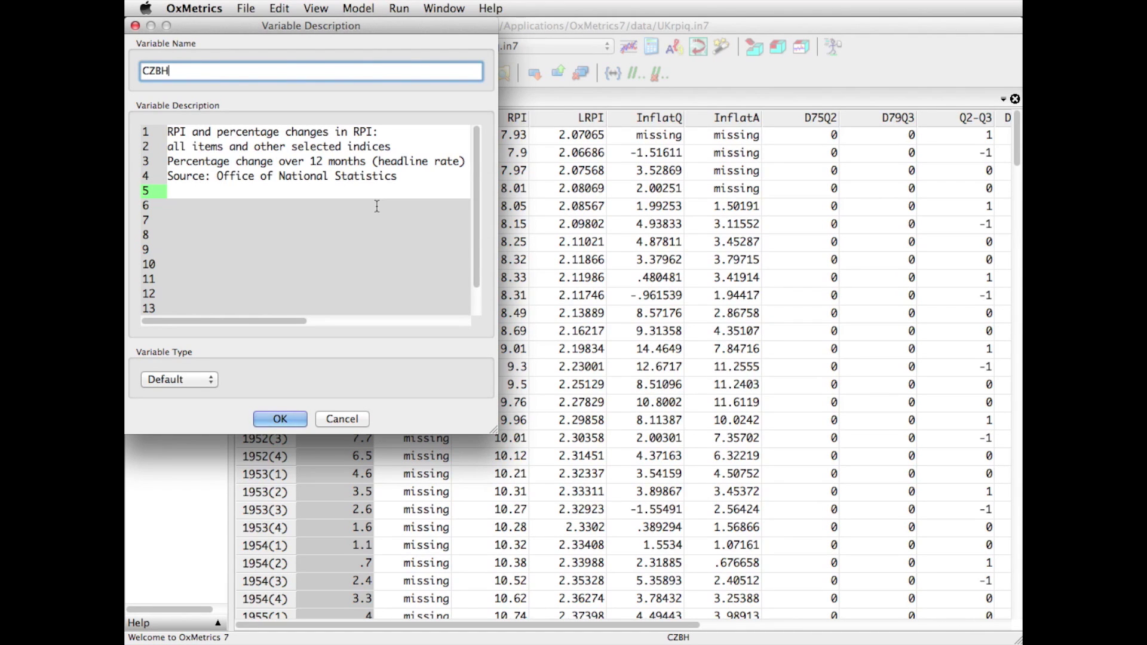
left_click(342, 420)
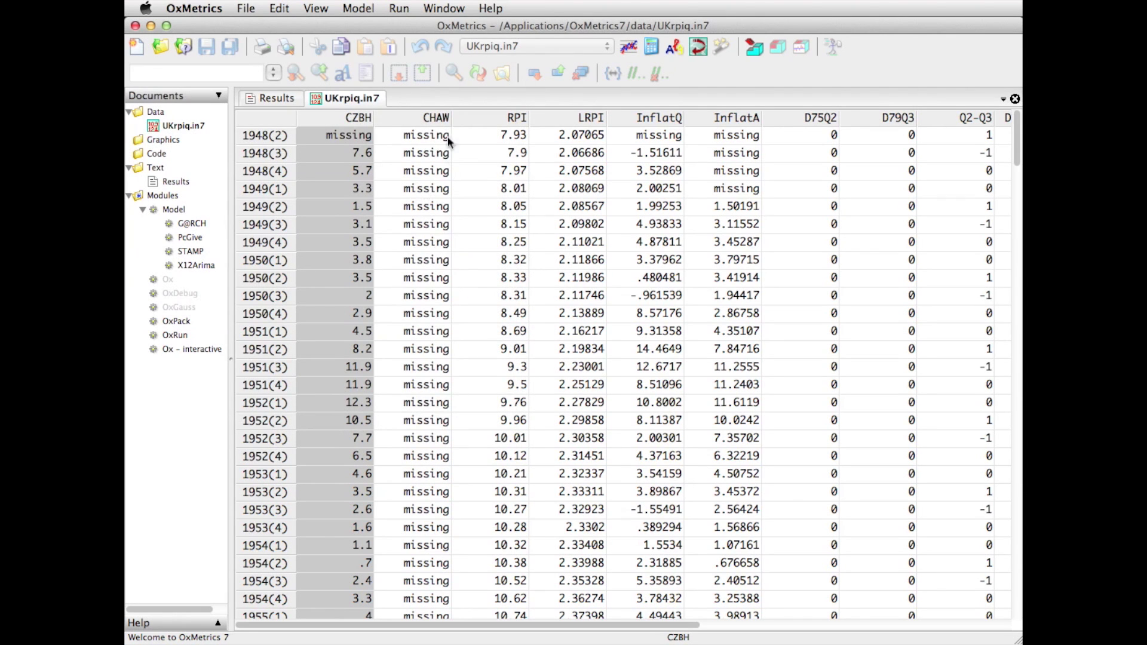
double_click(434, 119)
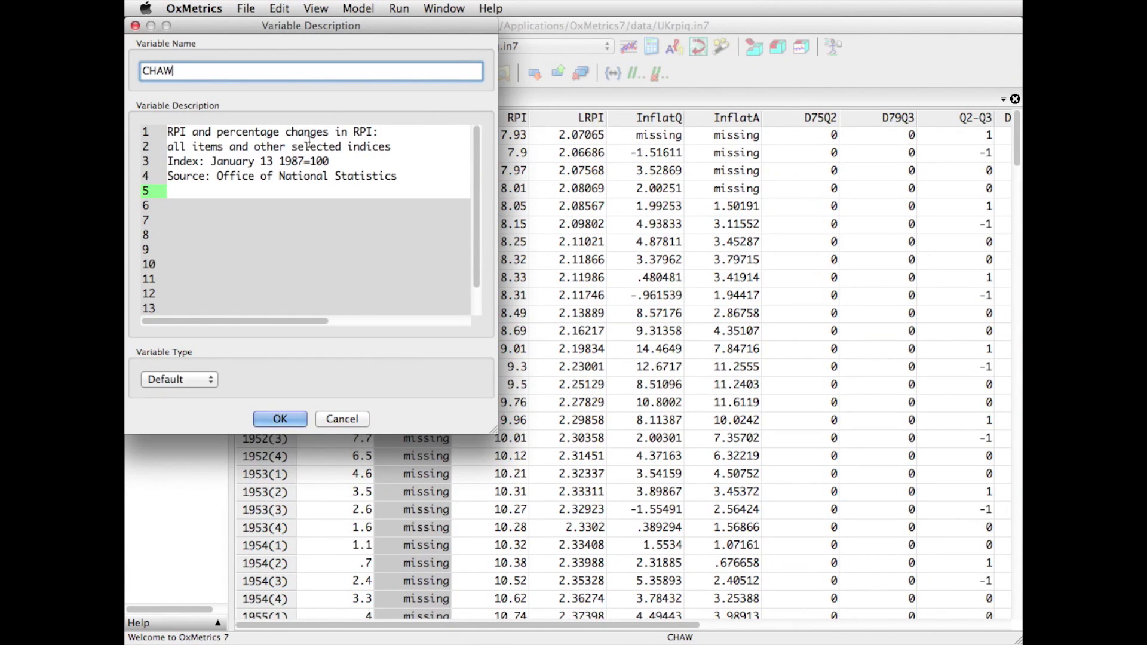
left_click(338, 419)
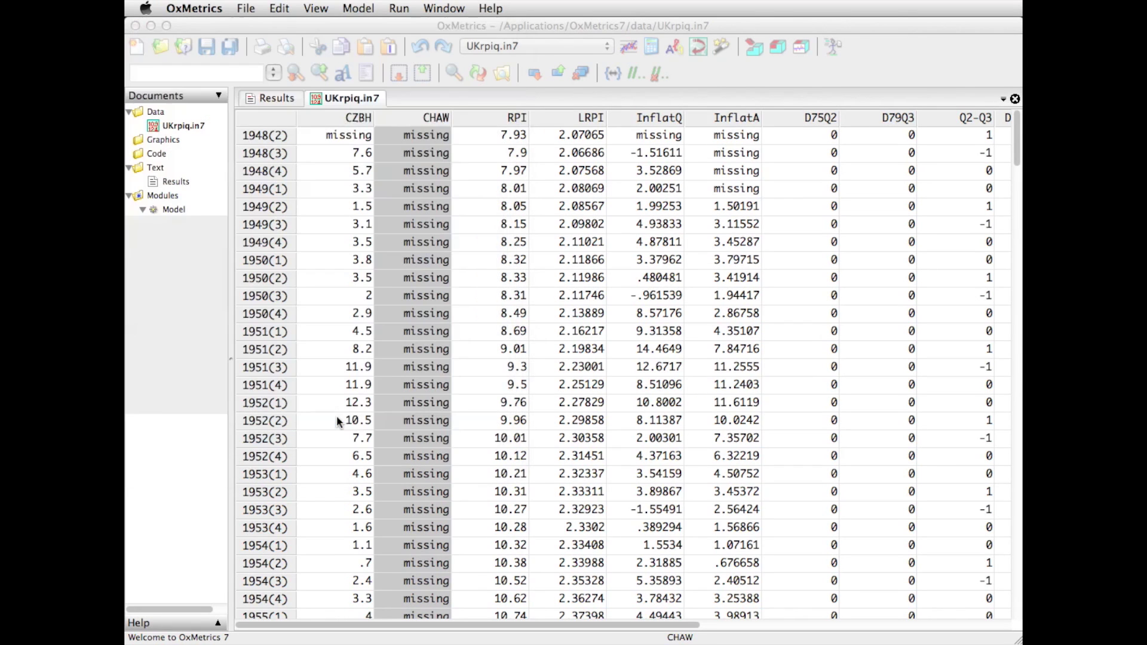
double_click(509, 119)
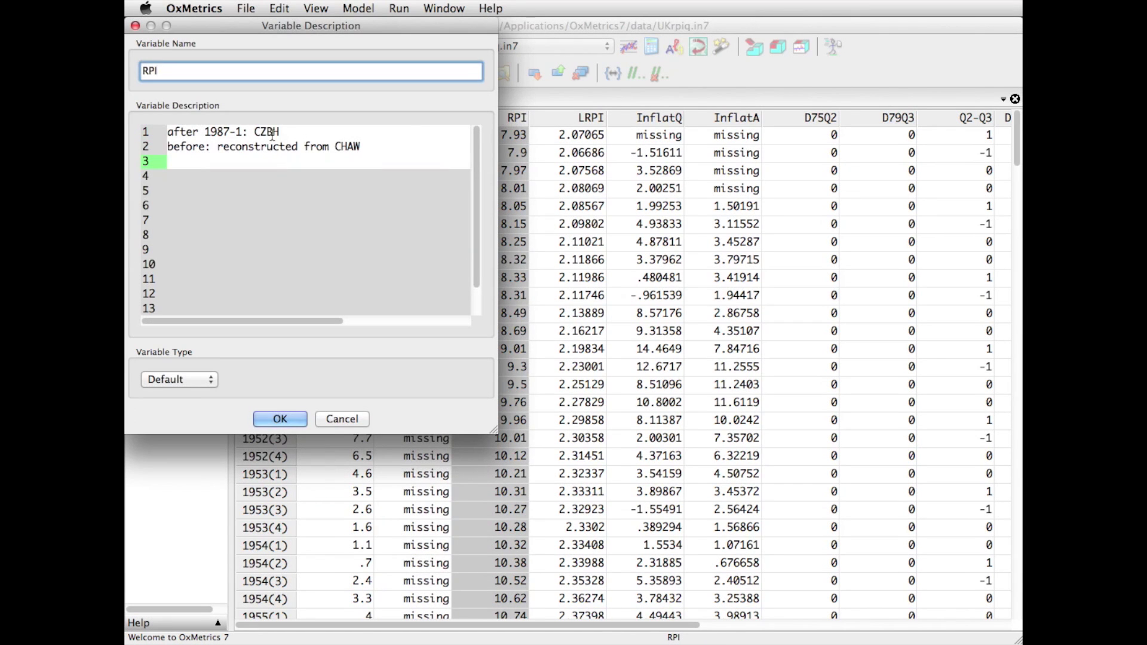
left_click(353, 420)
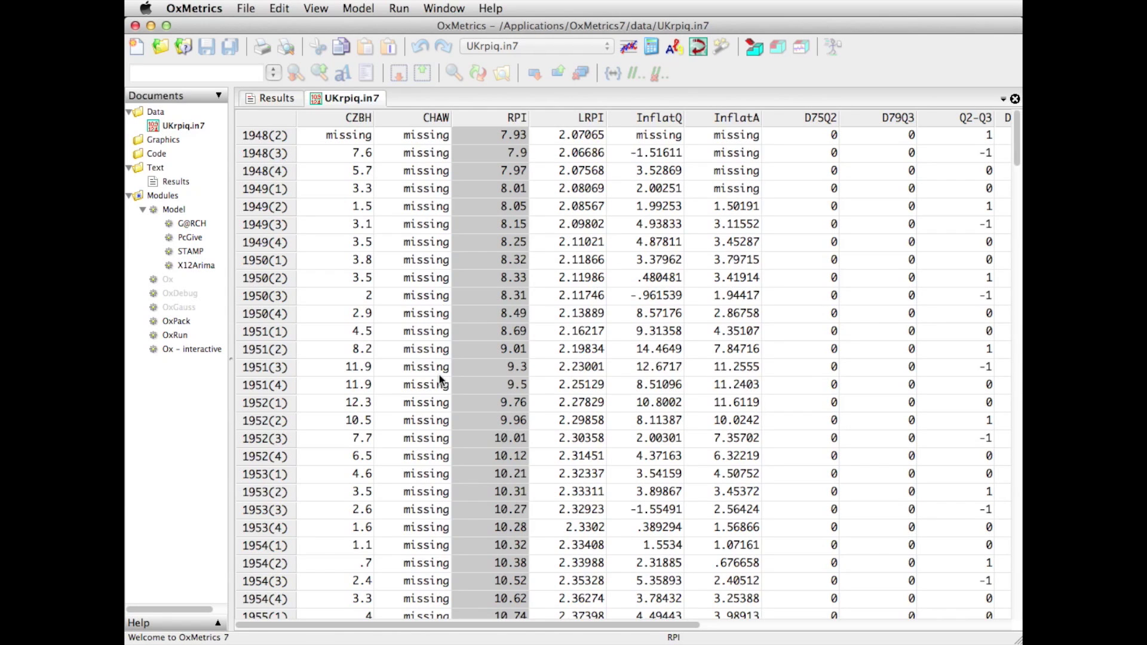
left_click(356, 120)
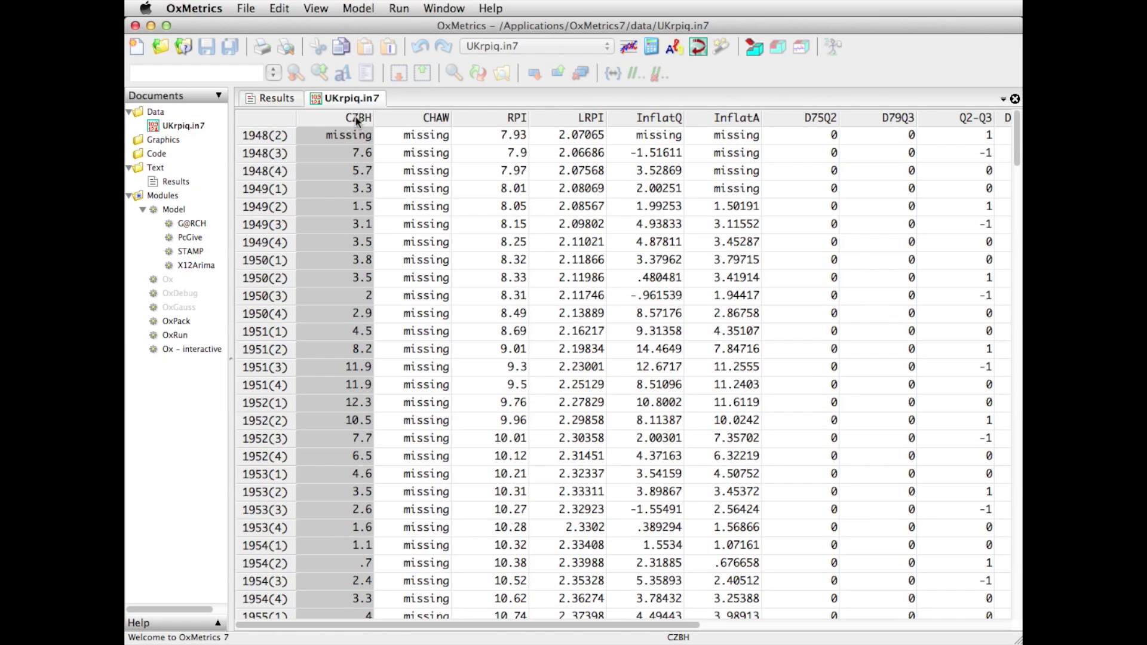
Graph CZBH as a time-series line plot spanning about 1948–2000, then return to the spreadsheet
right_click(357, 120)
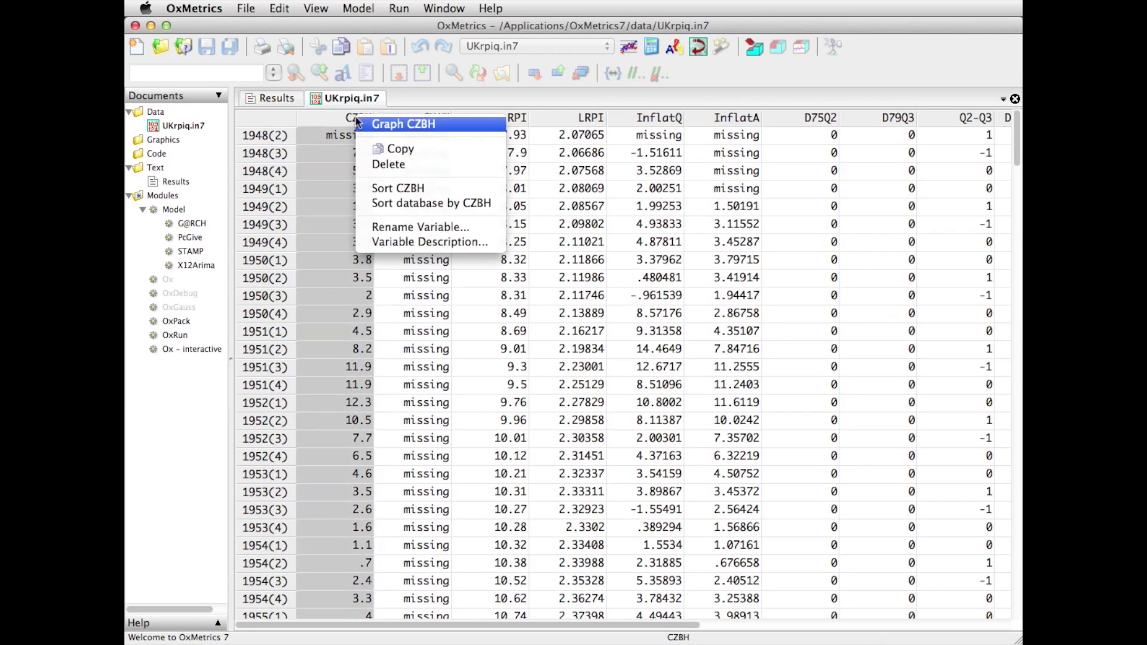
left_click(414, 124)
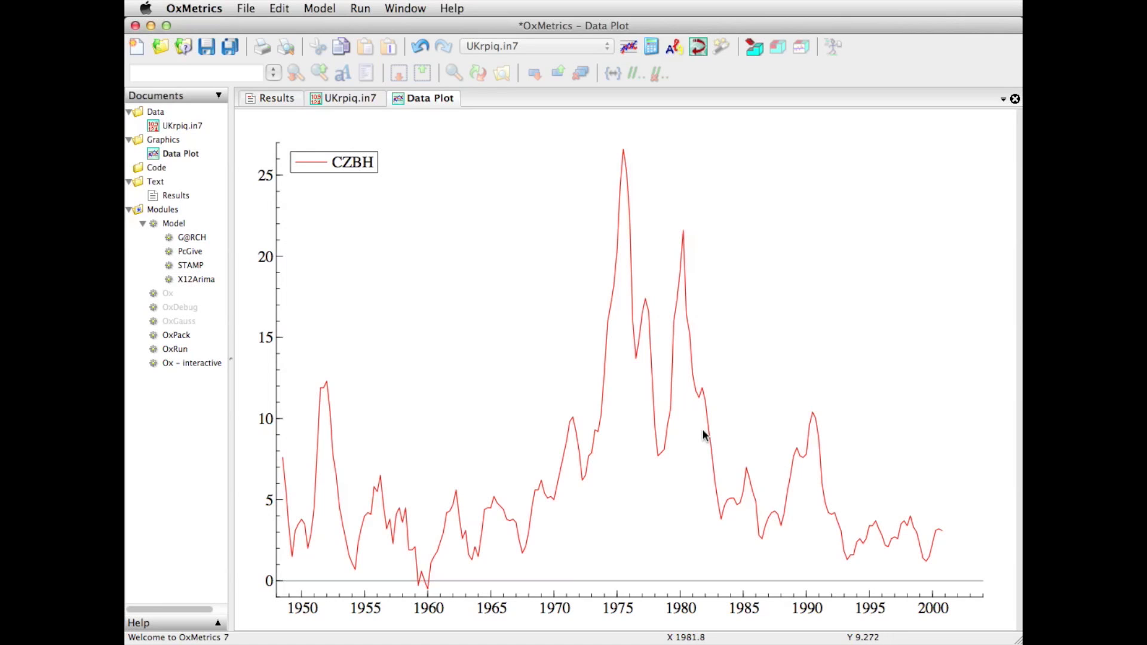
left_click(351, 100)
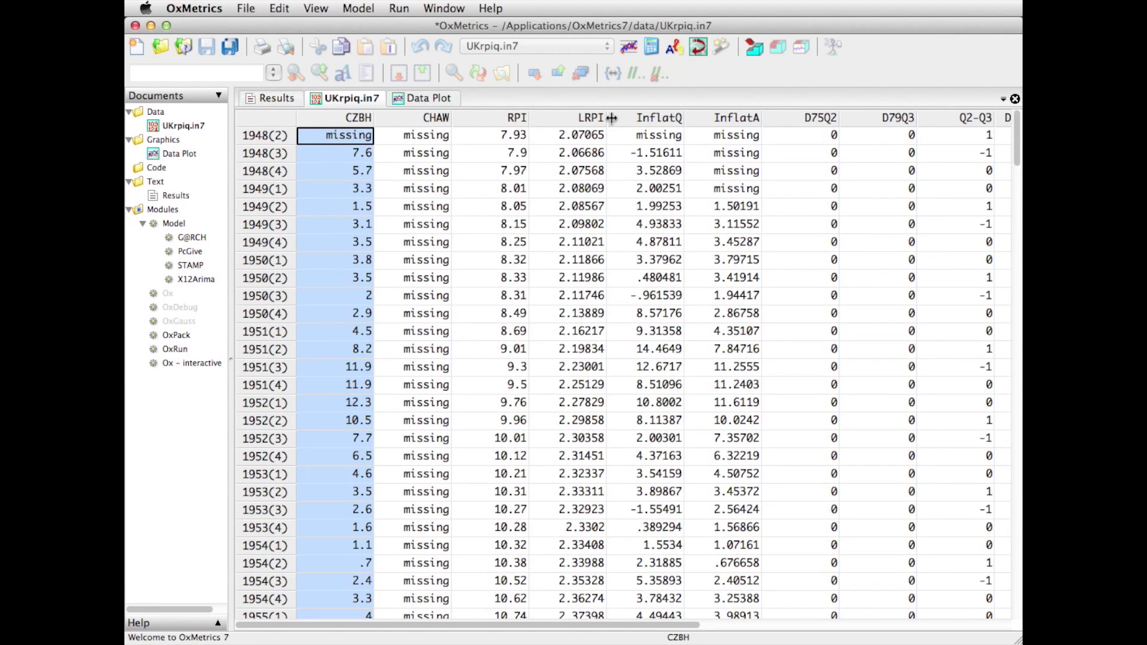
Check the InflatQ (400 multiplier) and InflatA (100 * diff(LRPI, 4)) formulas, closing both unchanged
double_click(651, 119)
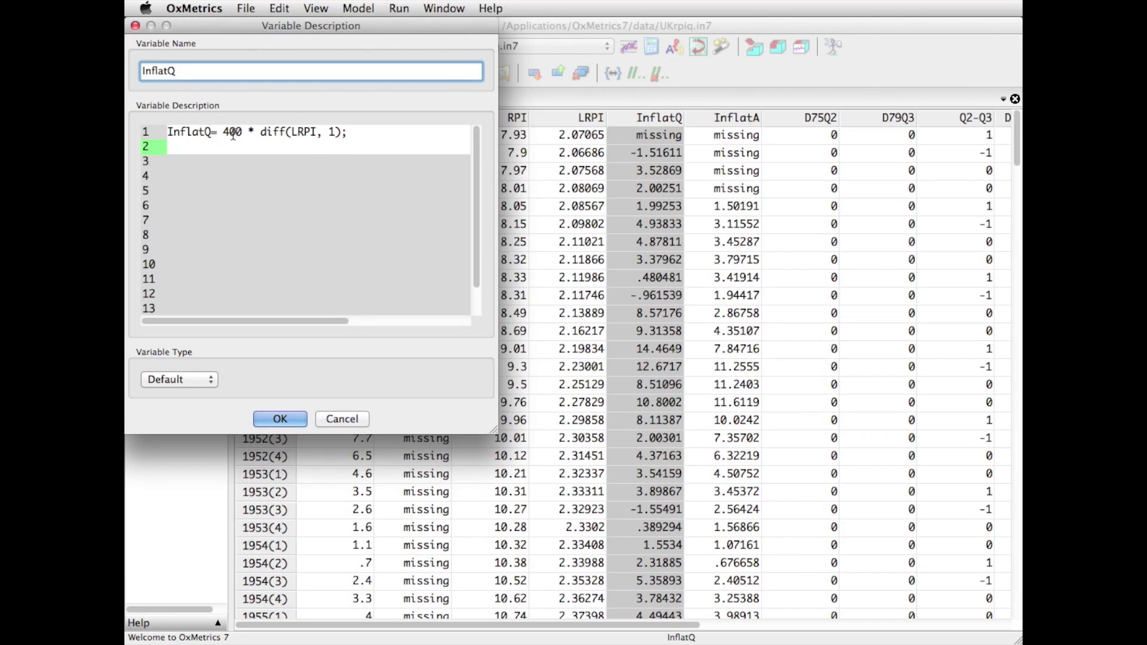
left_click_drag(224, 131, 242, 131)
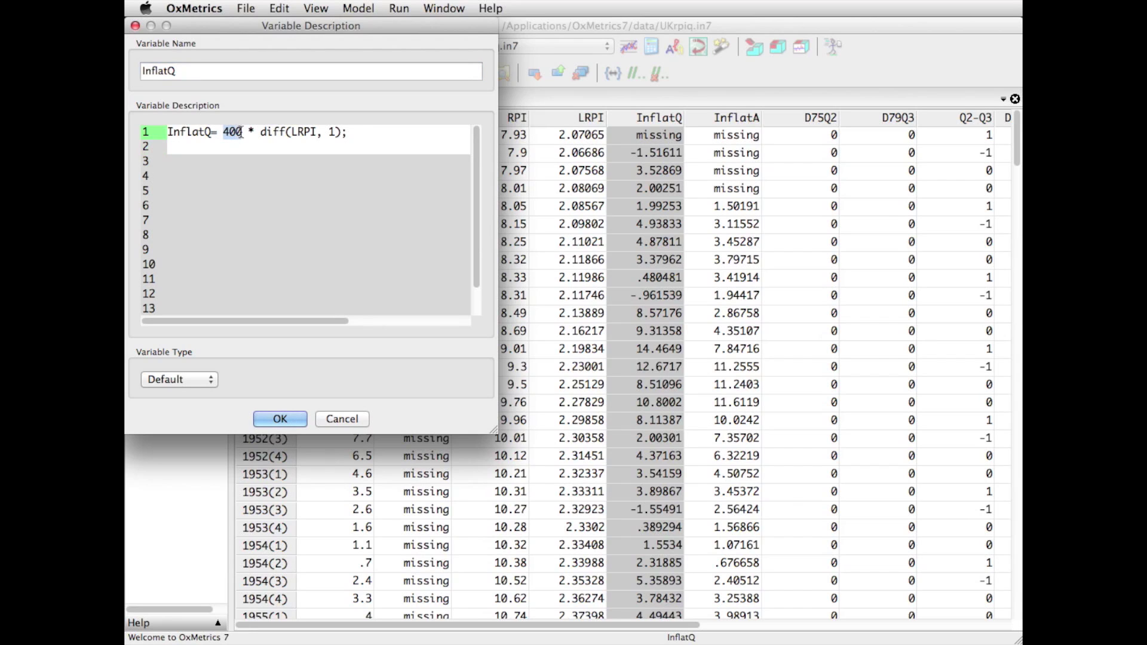
left_click(341, 419)
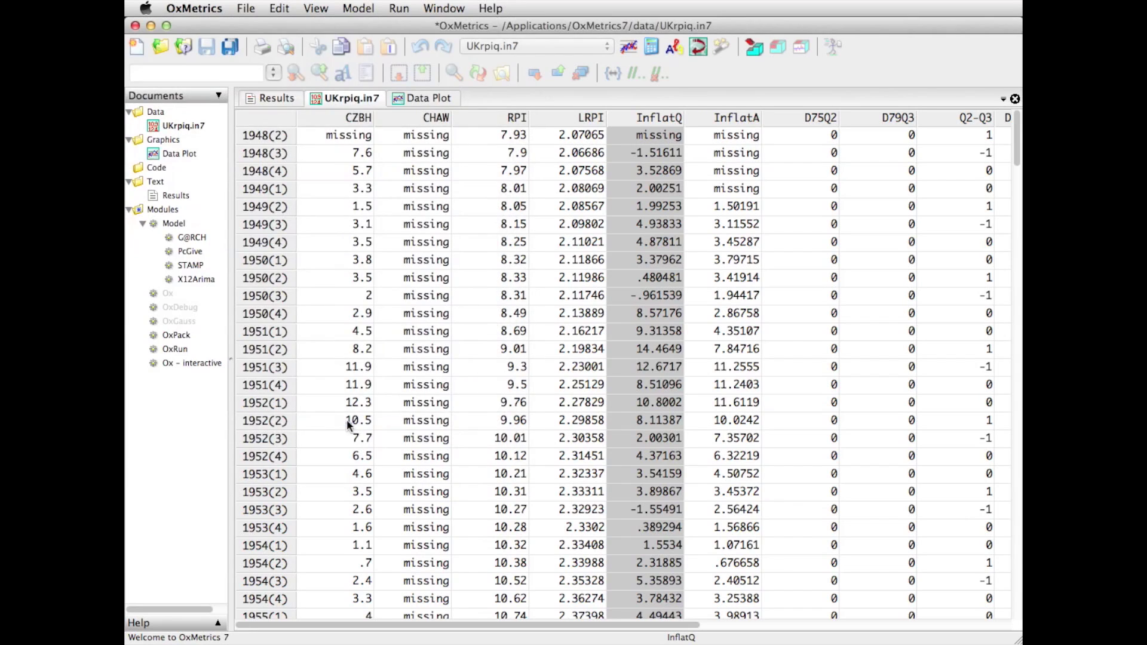
double_click(739, 119)
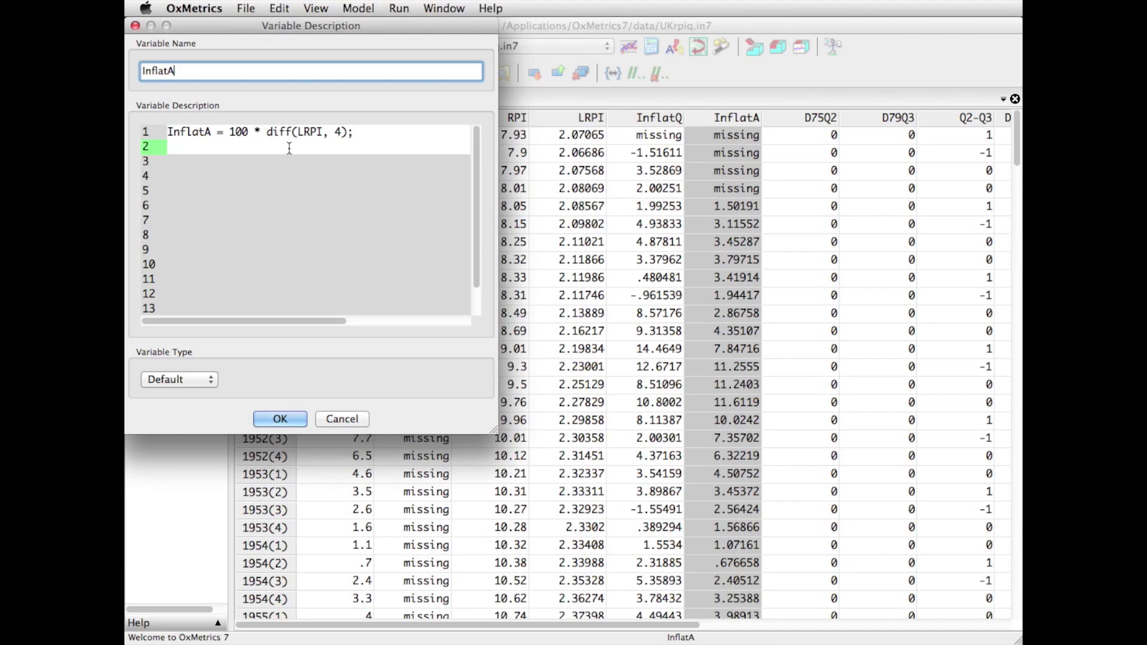
left_click(342, 420)
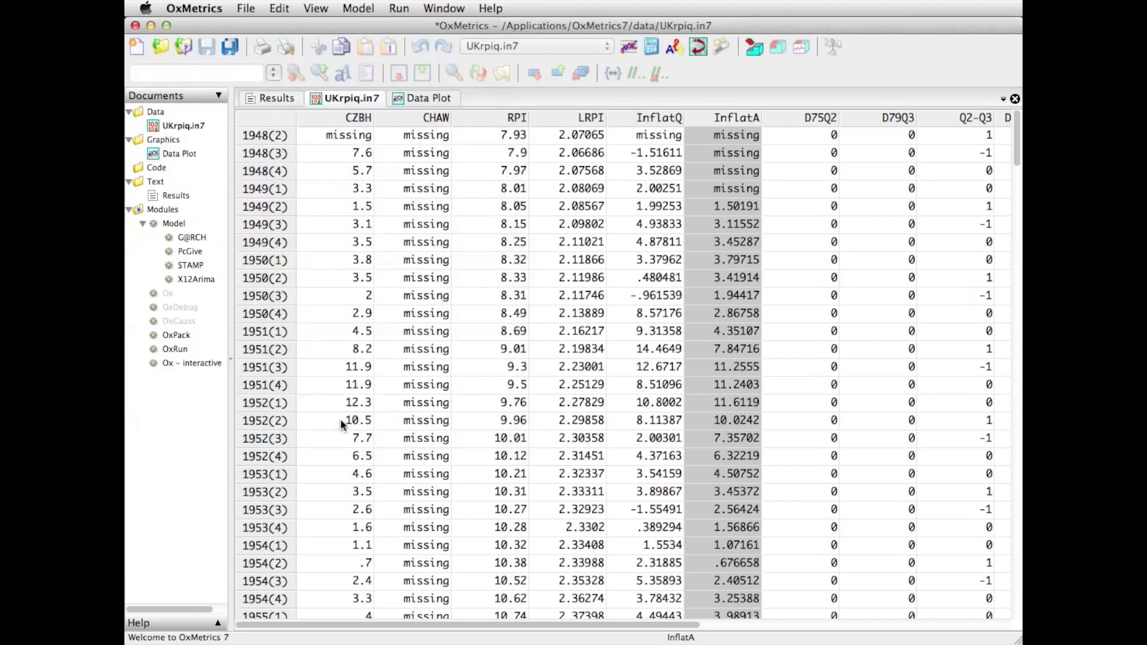